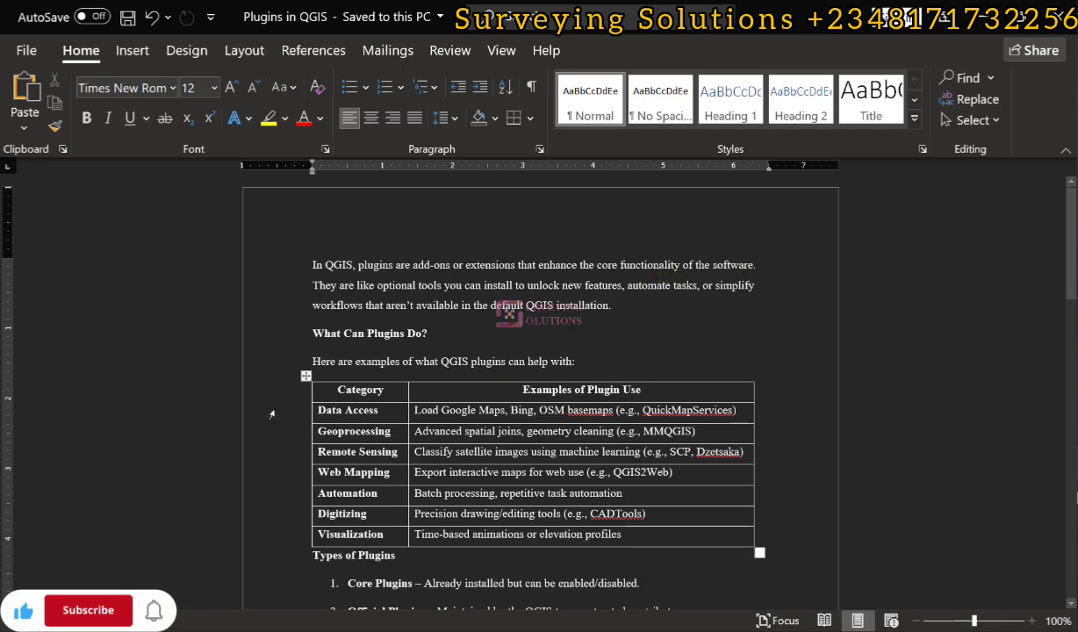
Scroll the Word plugin notes past the plugin types and access steps to 'Why Use Plugins?'
scroll(386, 331, "down", 1)
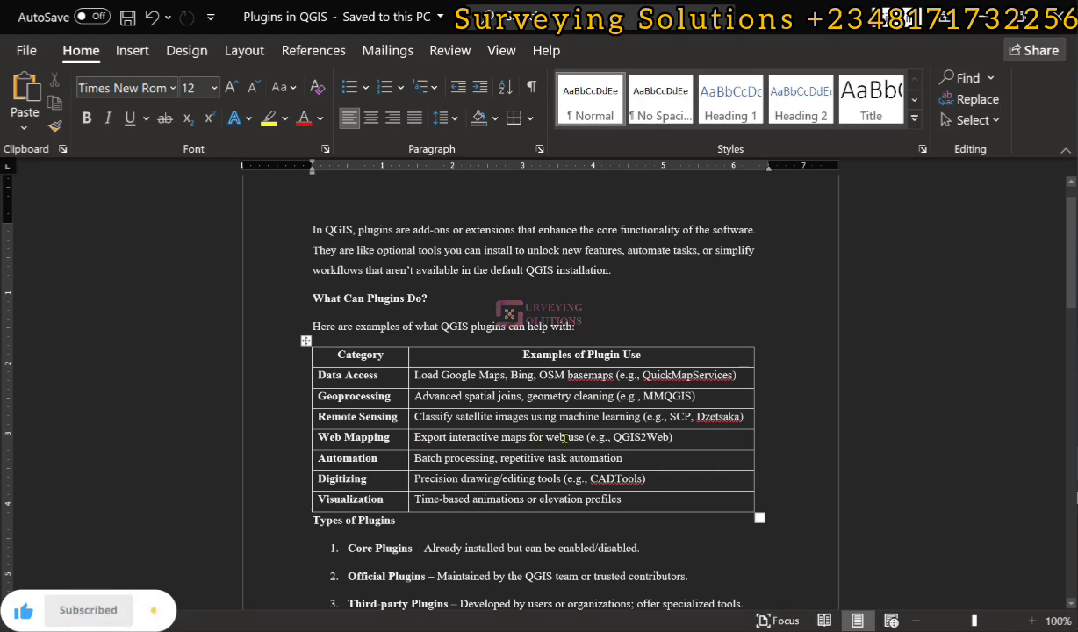
scroll(563, 437, "down", 4)
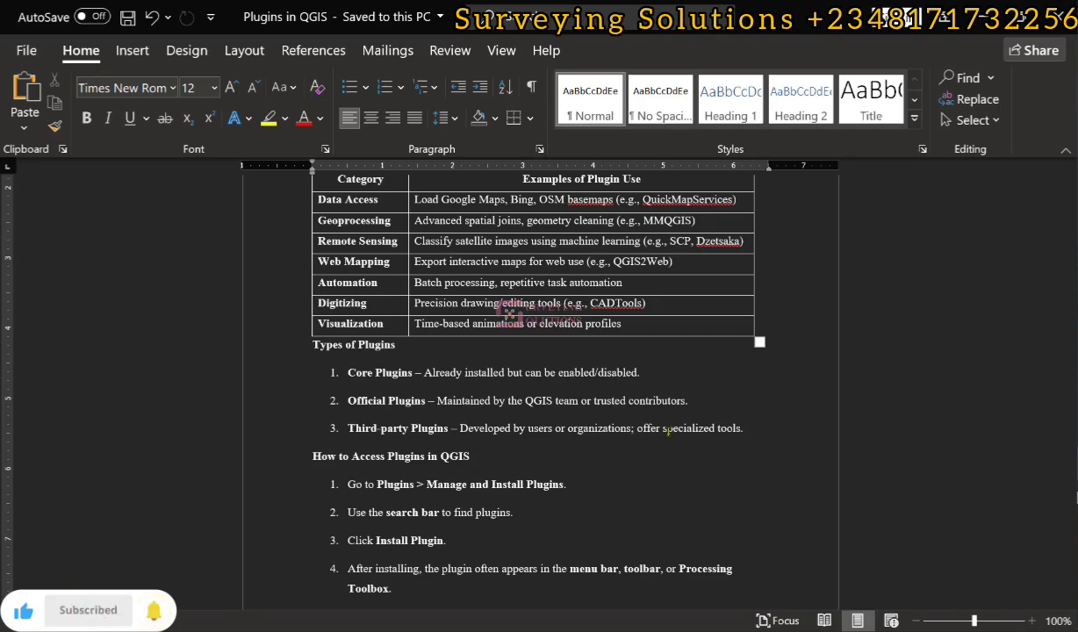
scroll(421, 430, "down", 1)
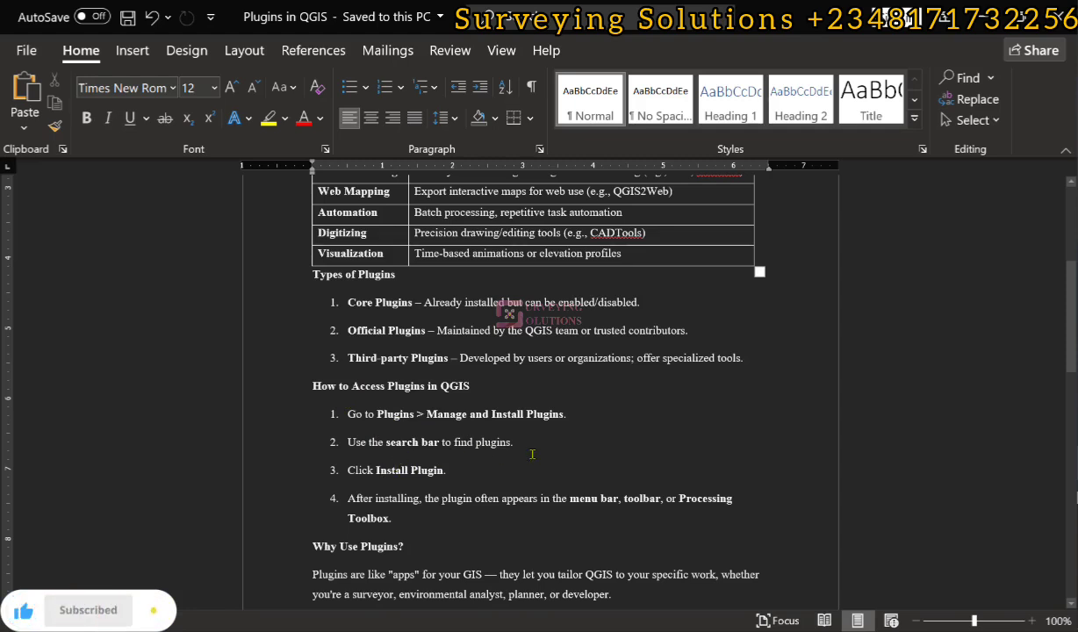
scroll(532, 452, "down", 1)
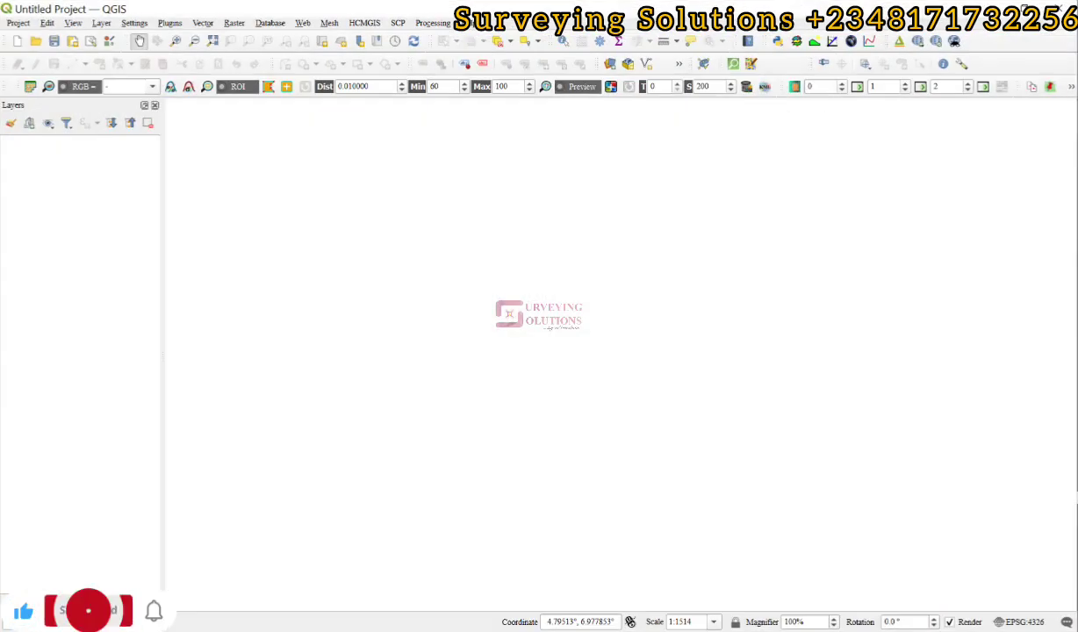
Open Manage and Install Plugins, check the repository Settings, then show the All list of 1525 plugins
left_click(169, 23)
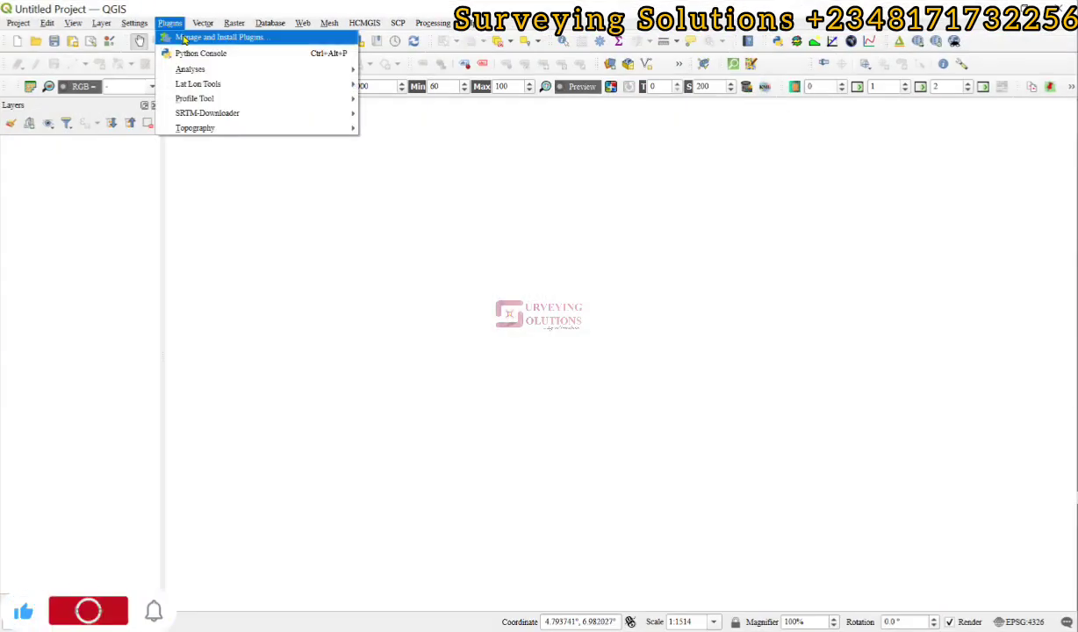
left_click(184, 40)
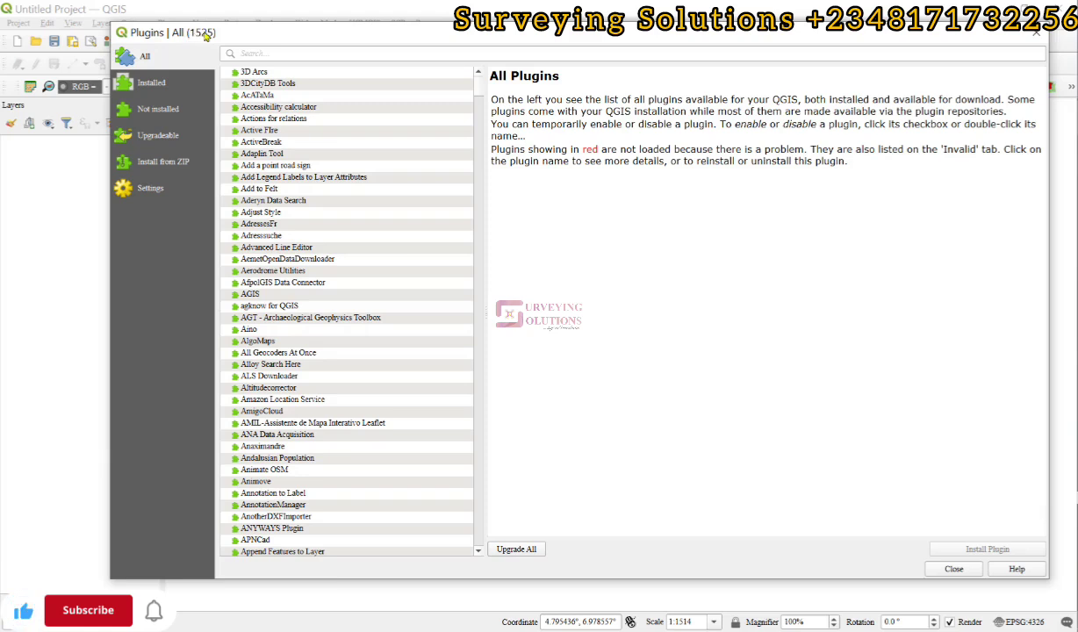
left_click(143, 188)
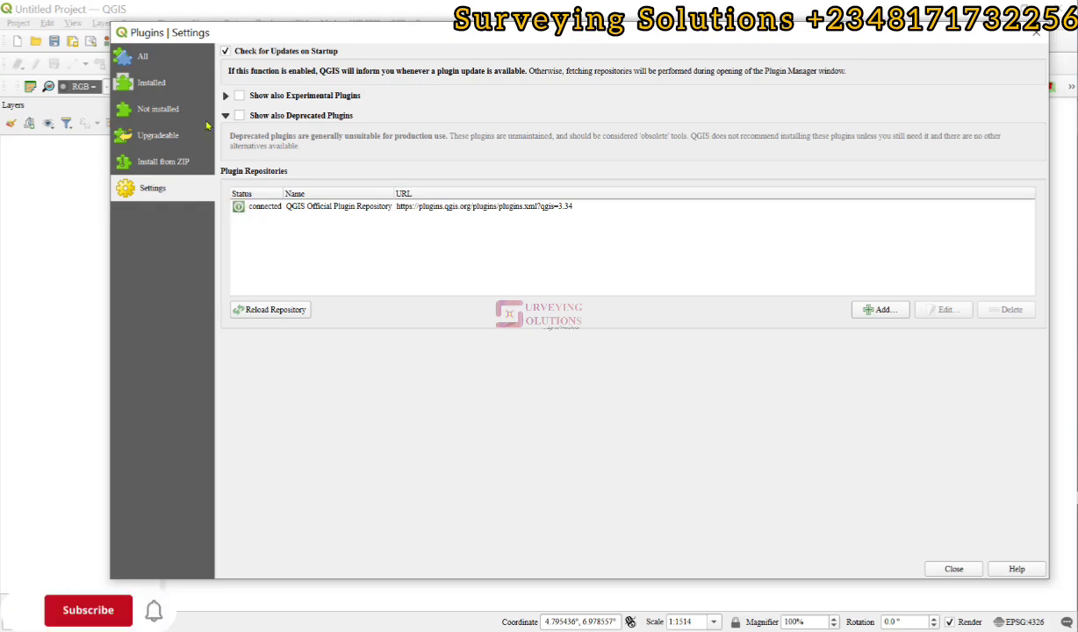
left_click(198, 58)
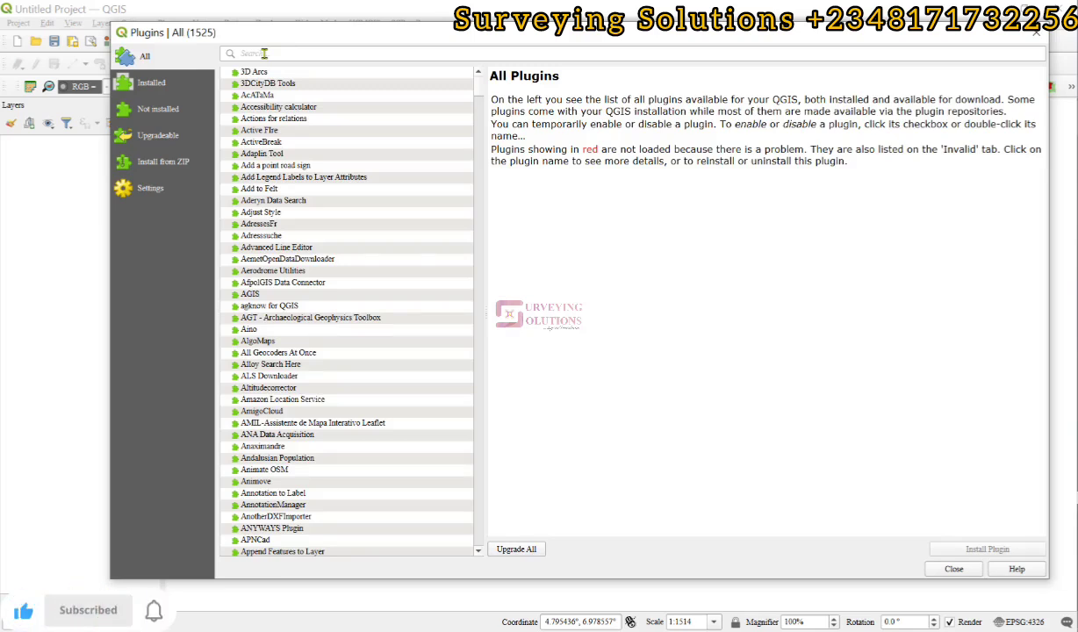
Search 'quickm' and show the QuickMapServices plugin details
left_click(263, 54)
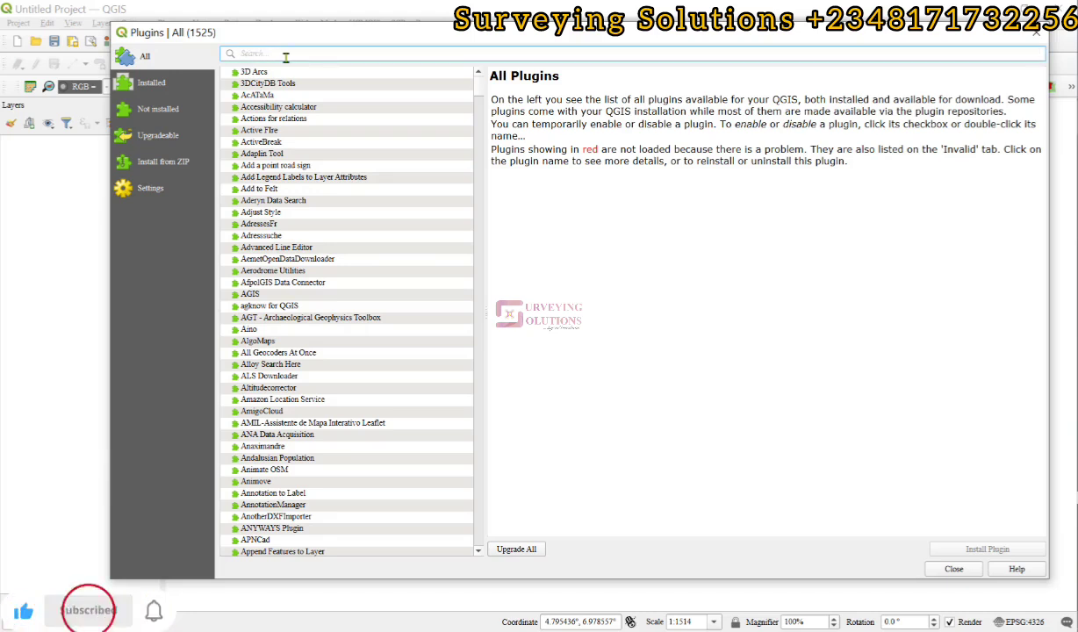
type("quic")
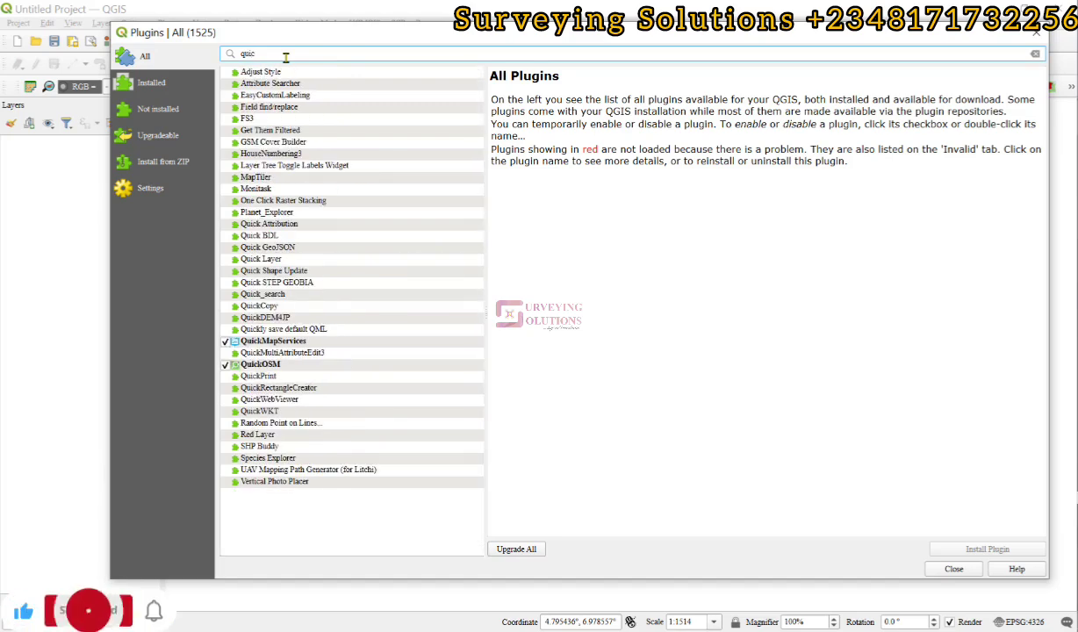
type("km")
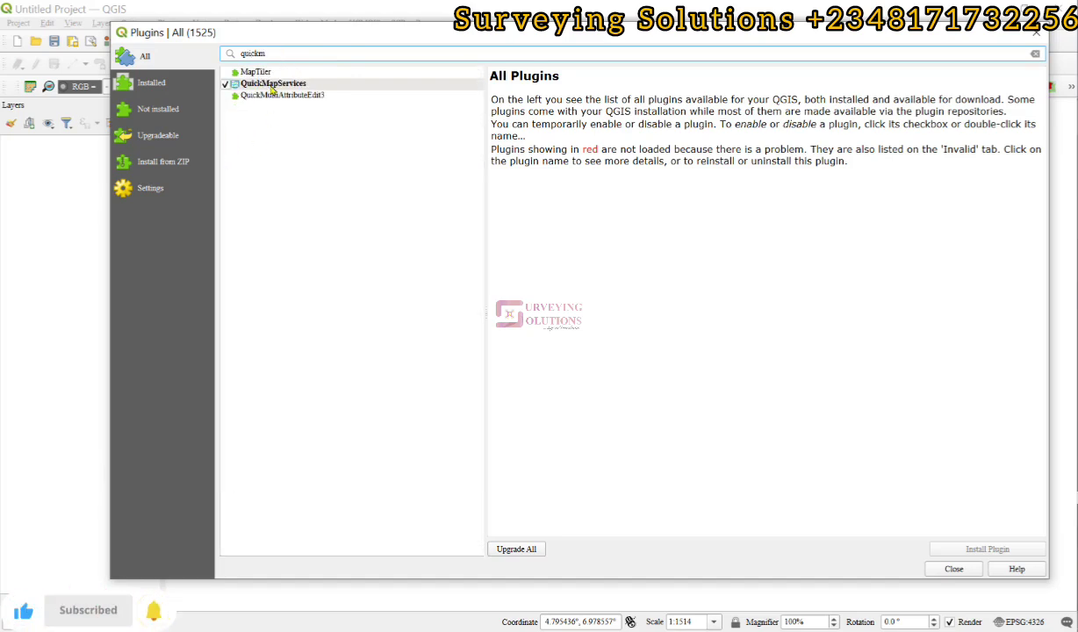
left_click(272, 85)
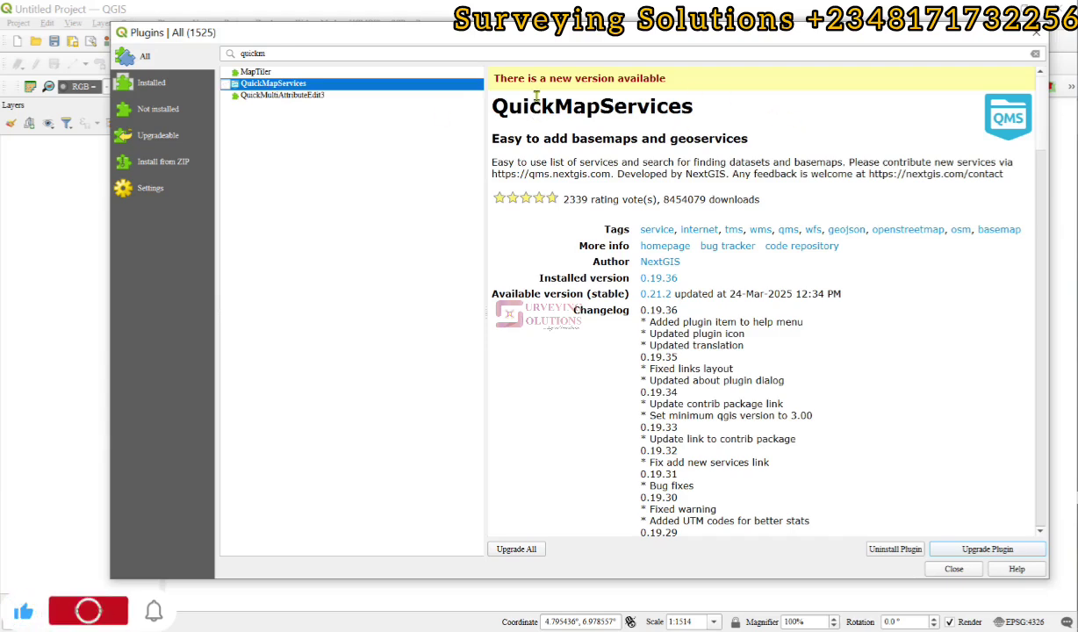
Upgrade QuickMapServices from 0.19.36 to 0.21.2 and review its changelog
scroll(807, 393, "down", 3)
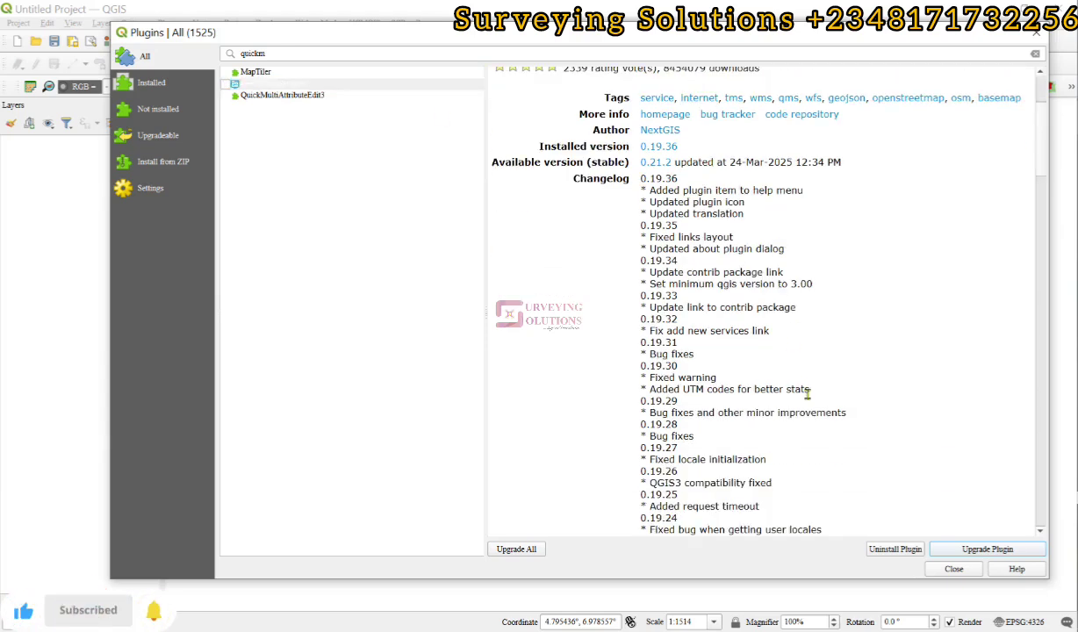
left_click(985, 548)
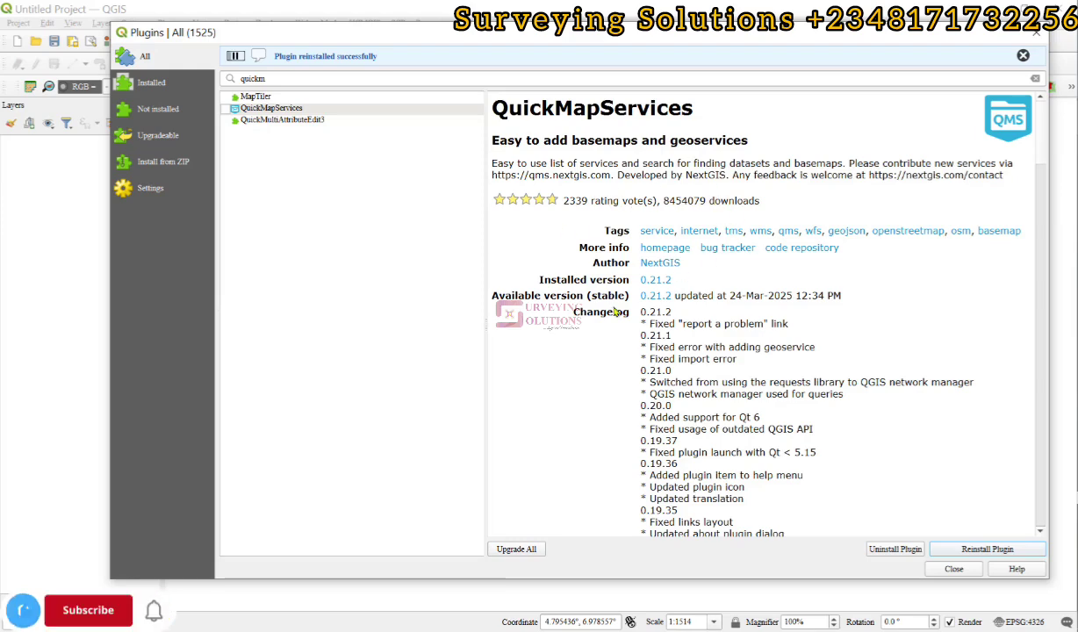
scroll(715, 195, "down", 3)
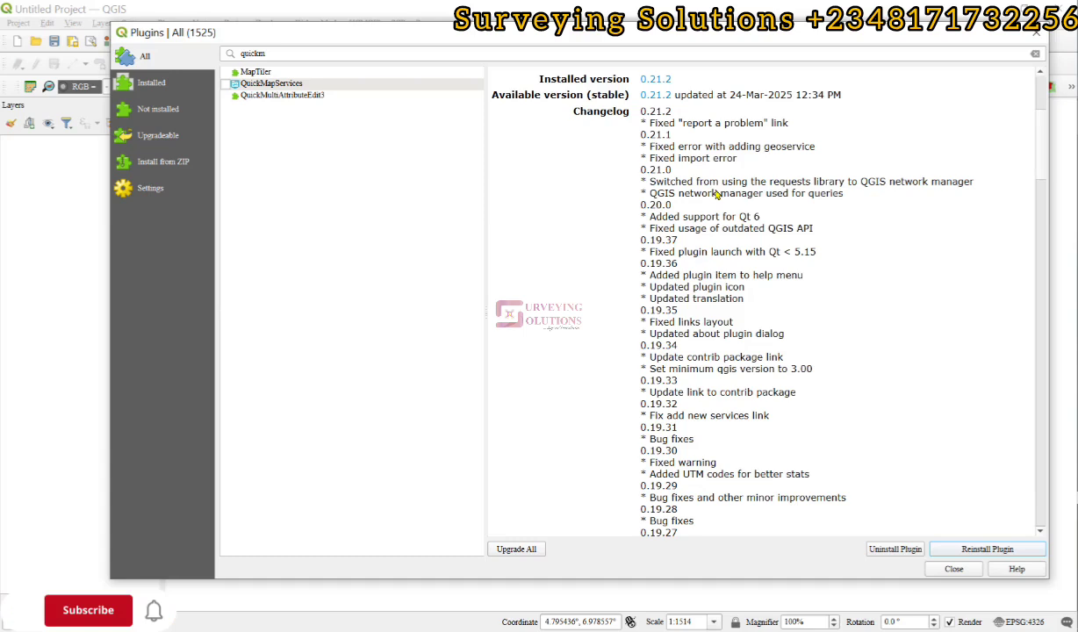
left_click_drag(267, 53, 229, 54)
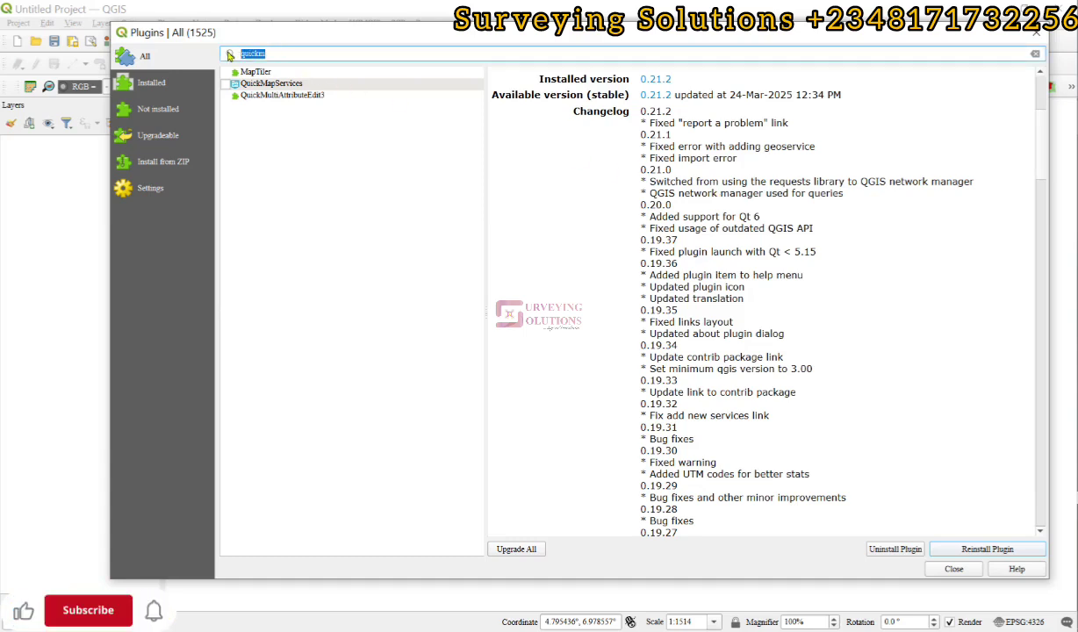
Search 'mmqg' and show the mmqgis details, stable version 2024.11.8
type("mm")
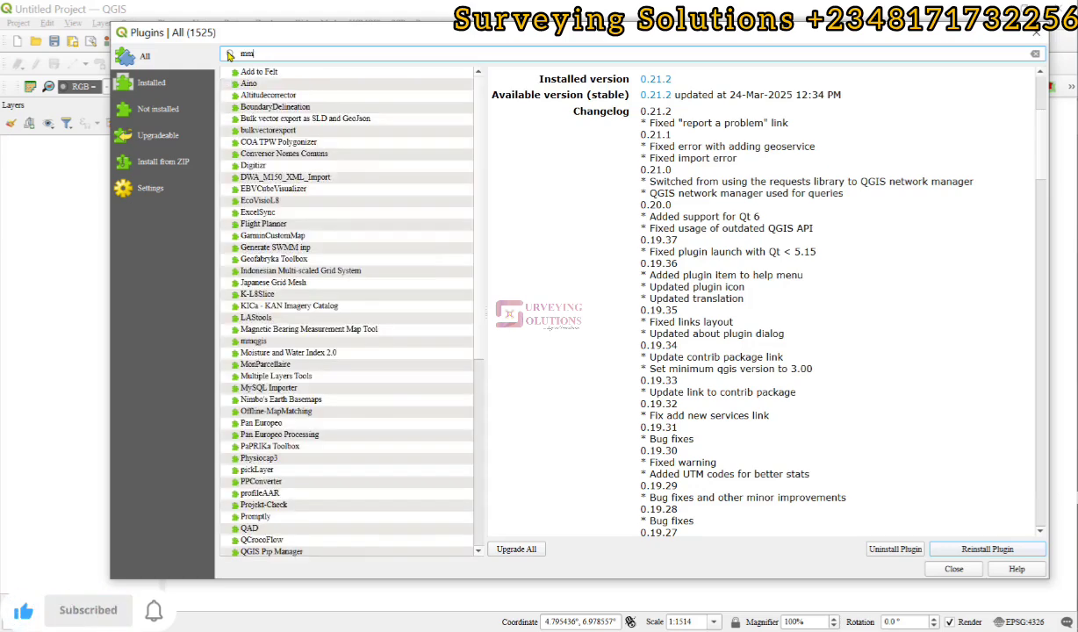
type("qg")
left_click(256, 74)
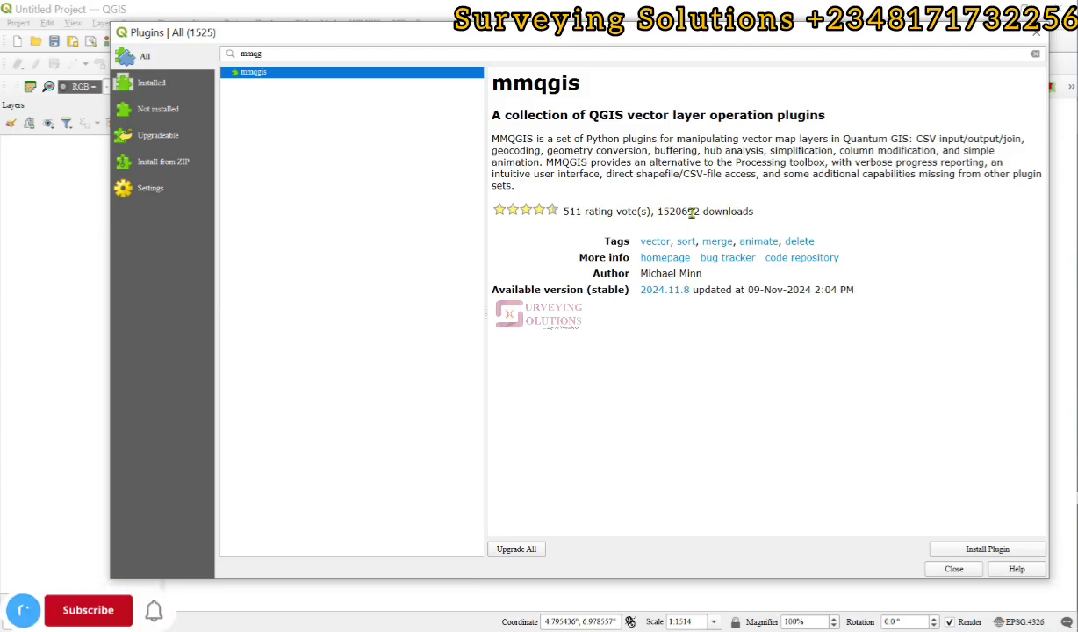
left_click_drag(268, 54, 231, 55)
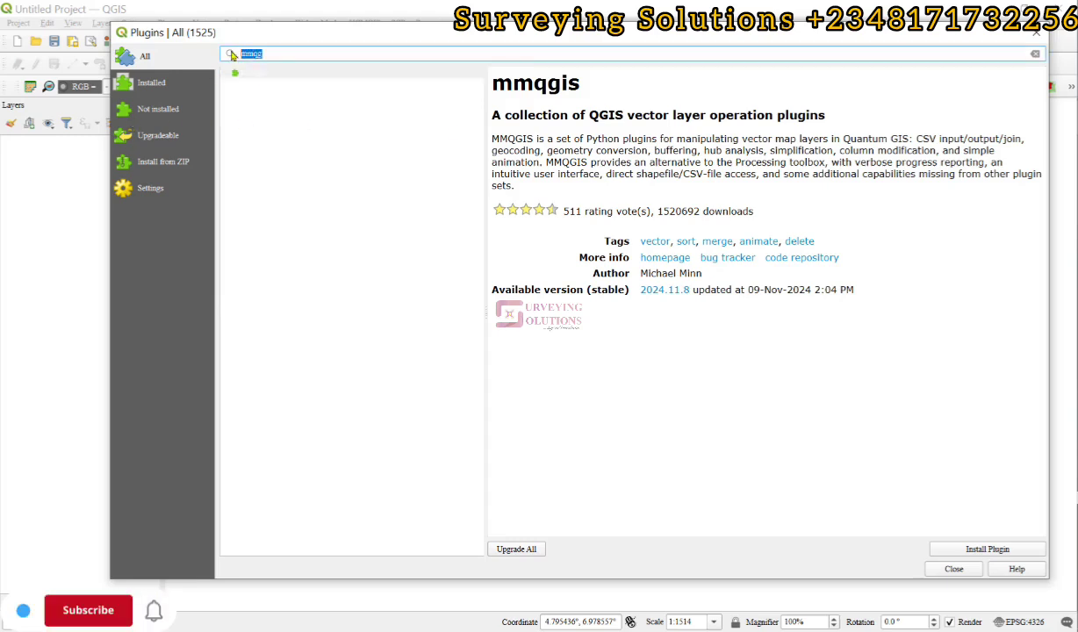
Search 'geocoding' and show the GeoCoding 2.19 plugin details
type("geod")
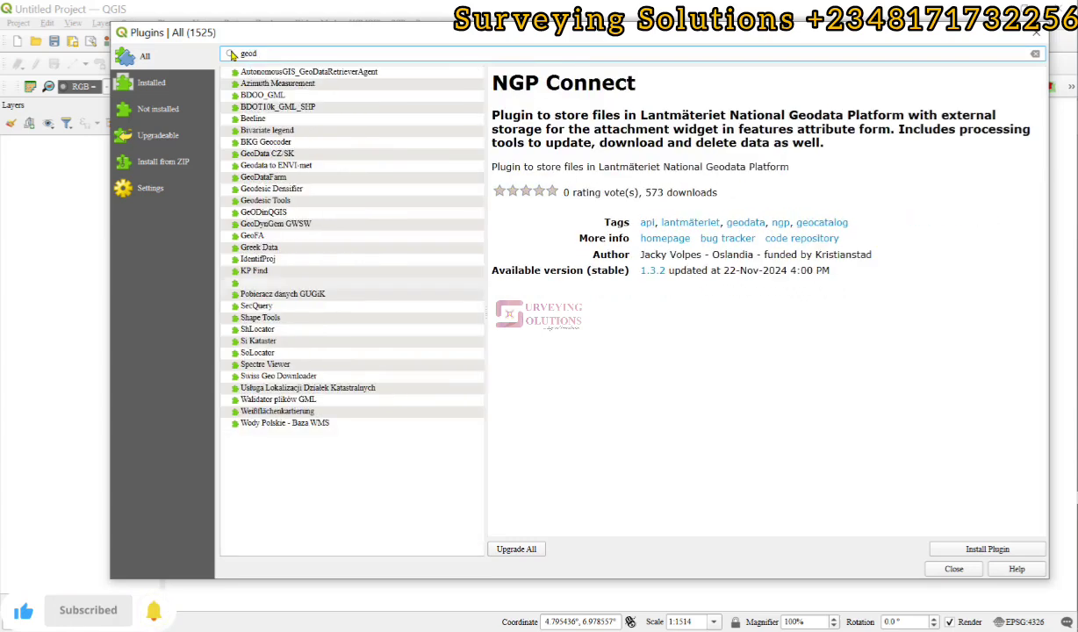
key("BackSpace")
type("coding")
left_click(258, 166)
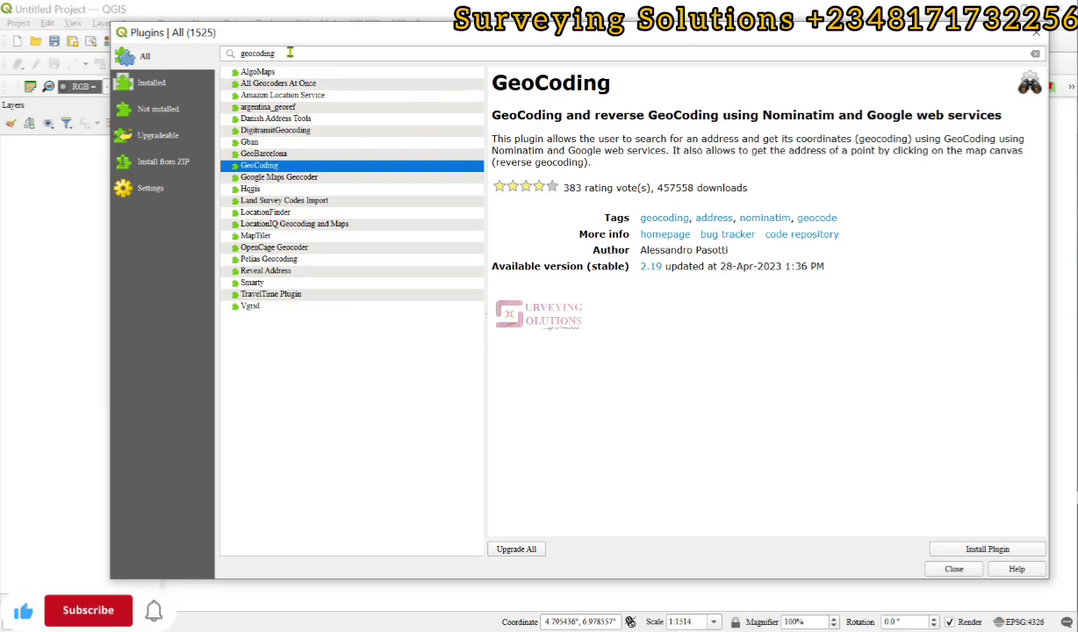
left_click_drag(277, 54, 232, 54)
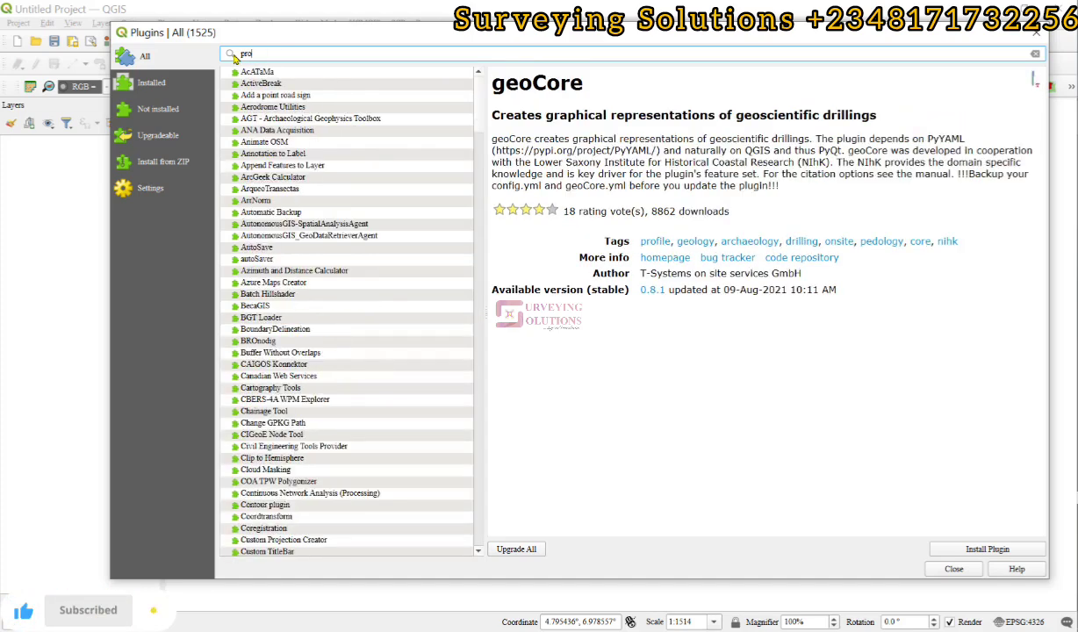
Search 'processing r', then 'grass', and show GRASS GIS provider details, version 2.12.99
type("cessing r")
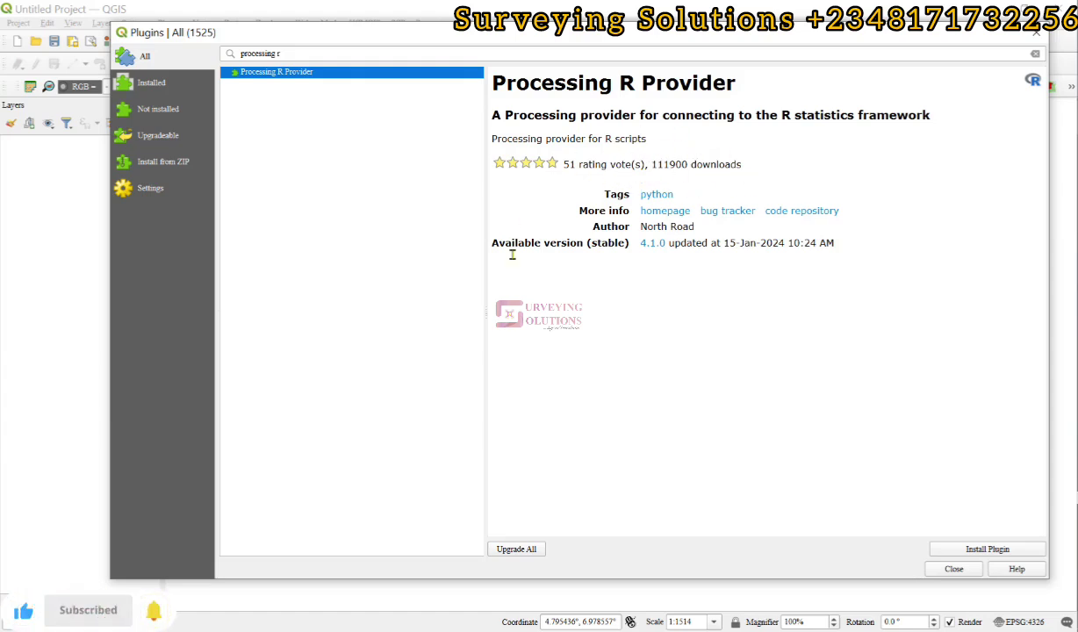
triple_click(291, 51)
type("grass")
left_click(276, 95)
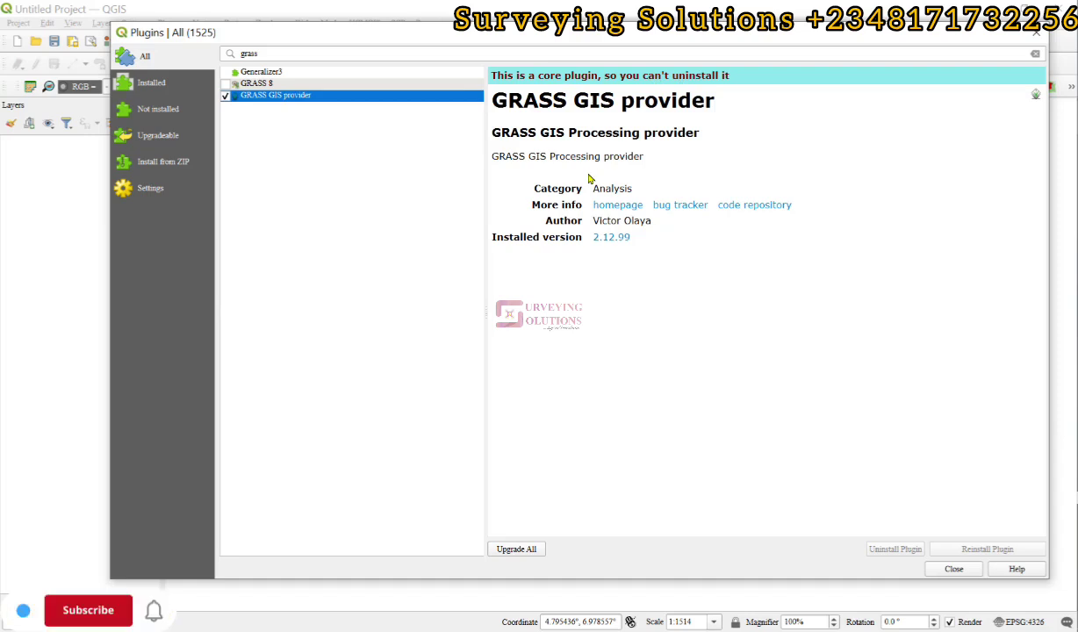
left_click(264, 53)
Search 'point sa' and show the Point sampling tool details, installed version 0.5.4
double_click(247, 54)
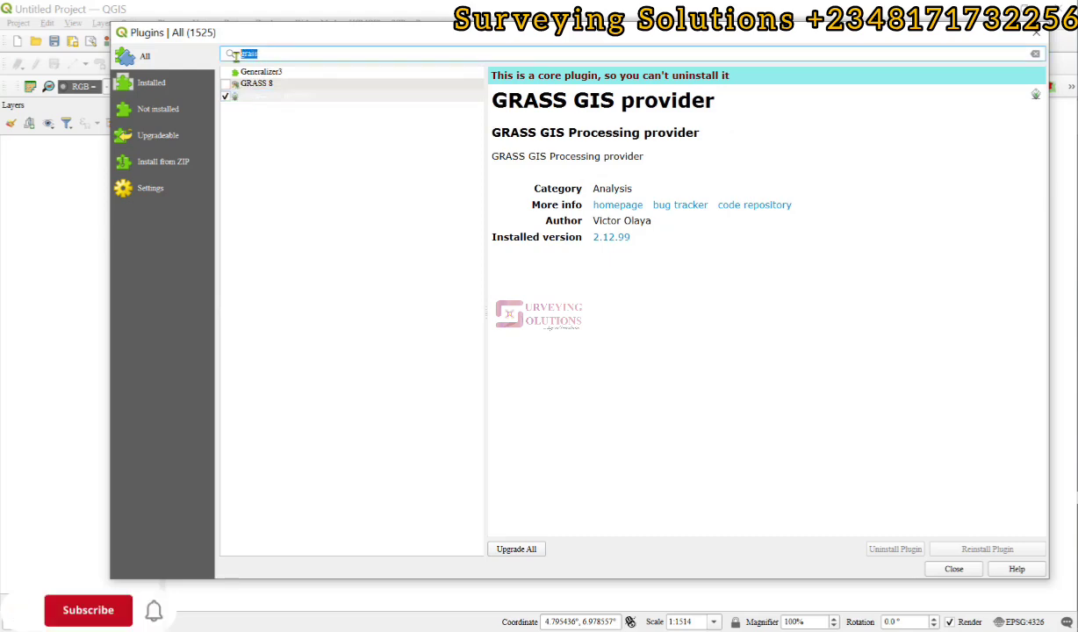
type("poin")
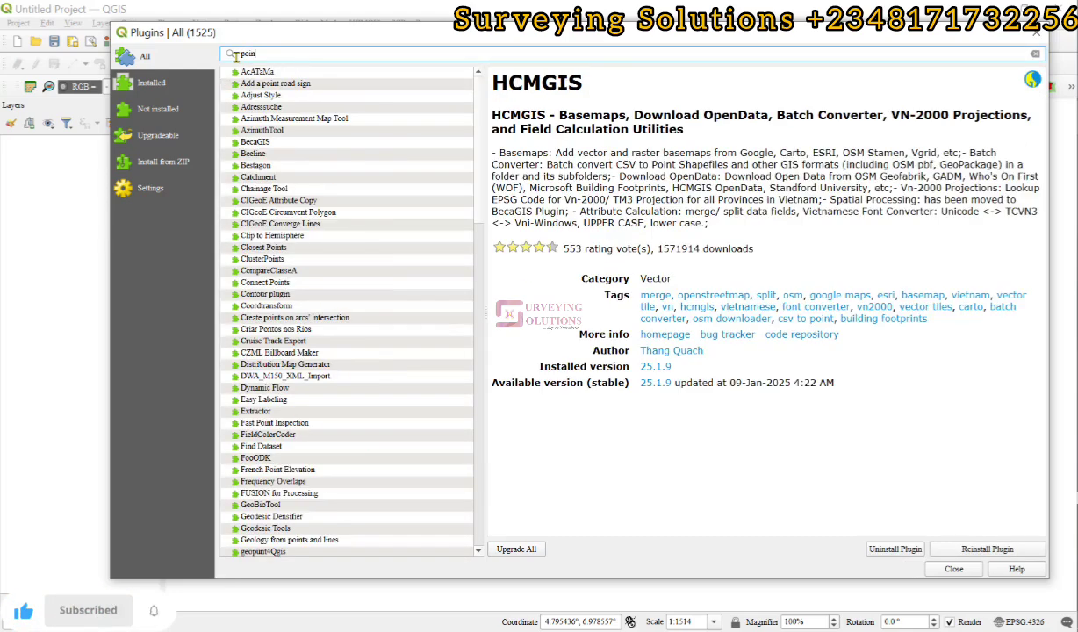
type("tsa")
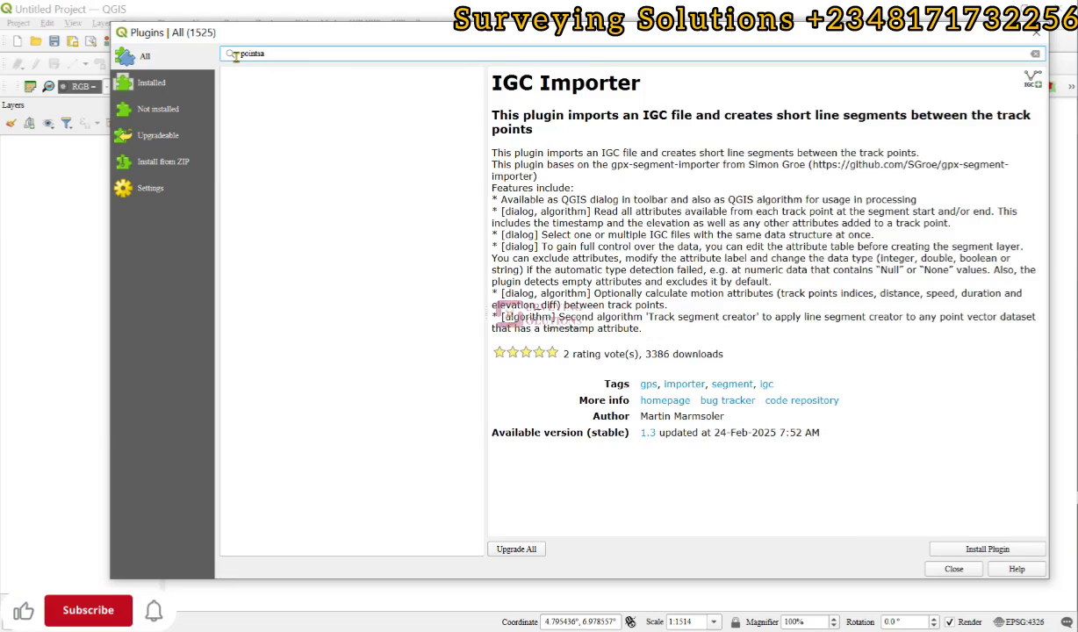
key("BackSpace")
key("BackSpace")
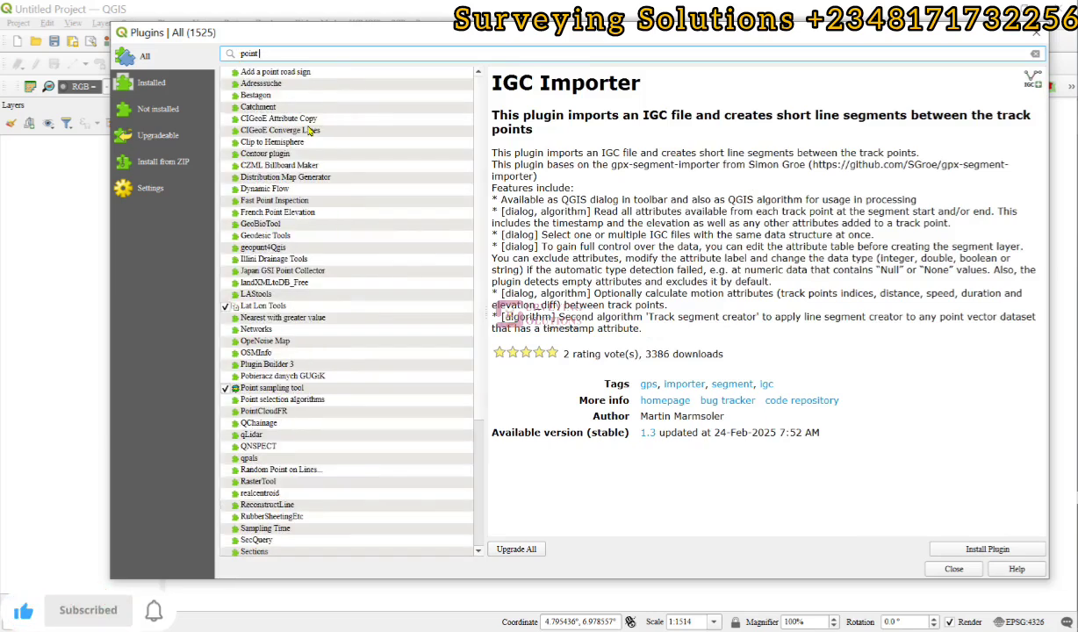
type("sa")
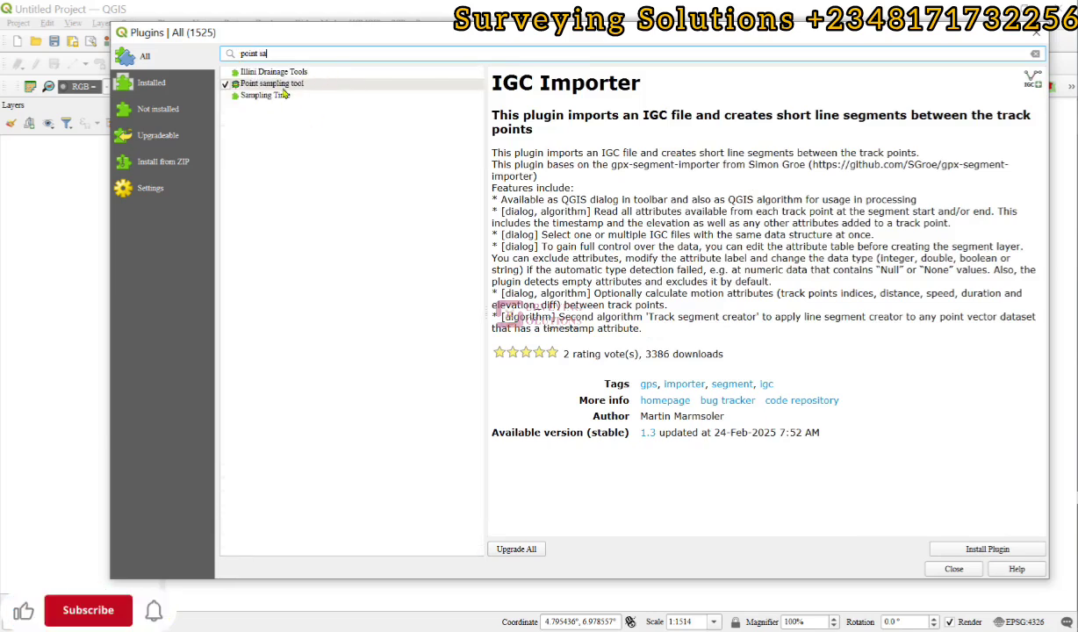
left_click(283, 84)
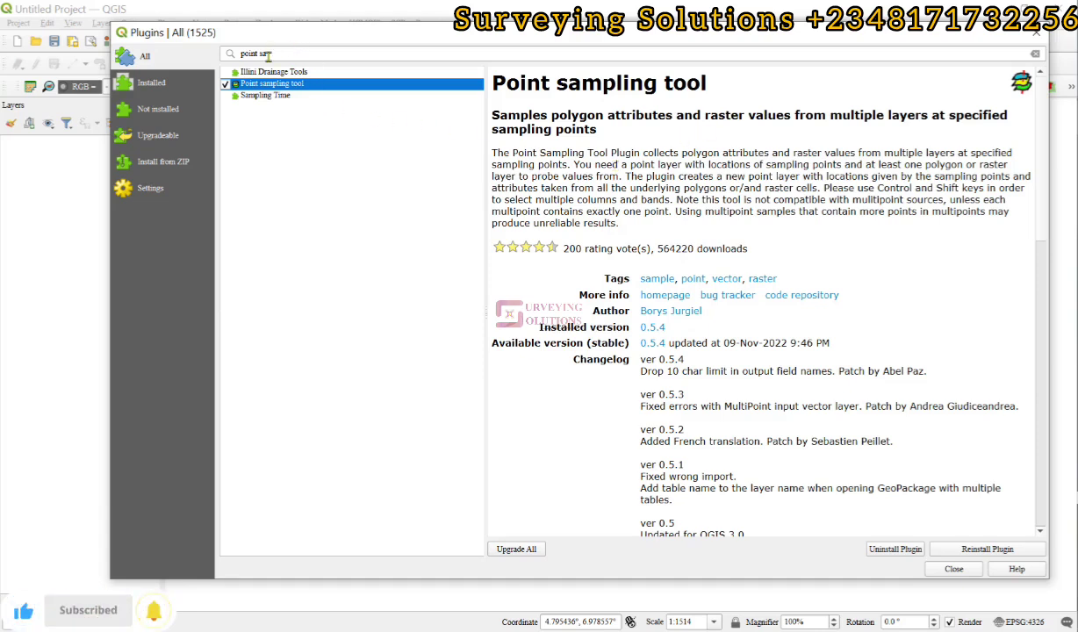
left_click_drag(272, 53, 233, 53)
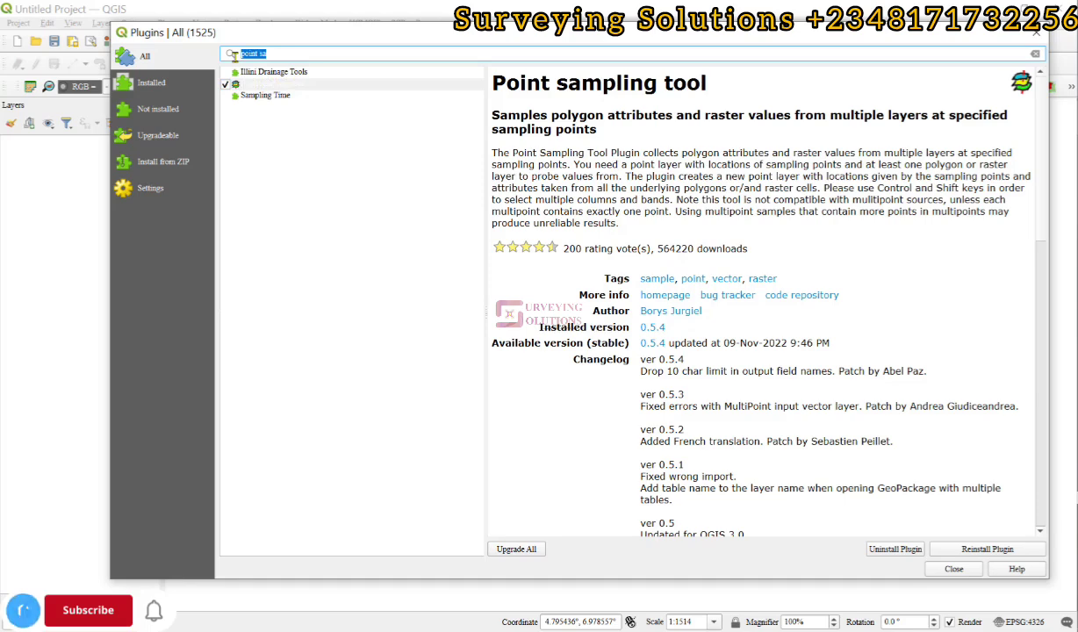
Search 'profil' and show the Profile tool details, installed version 4.2.6
type("profil")
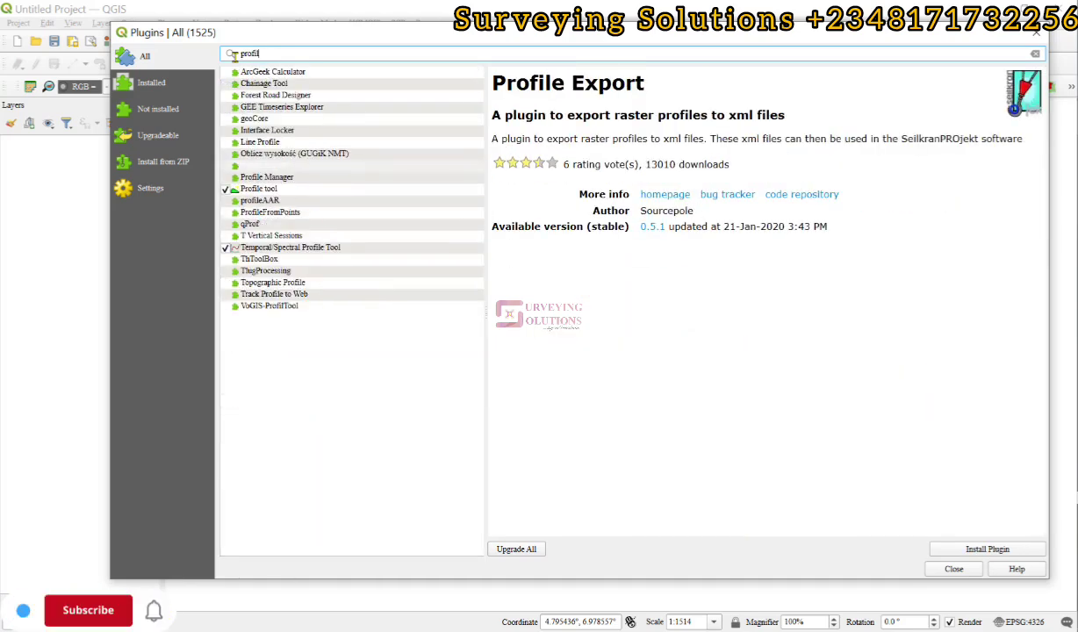
left_click(267, 192)
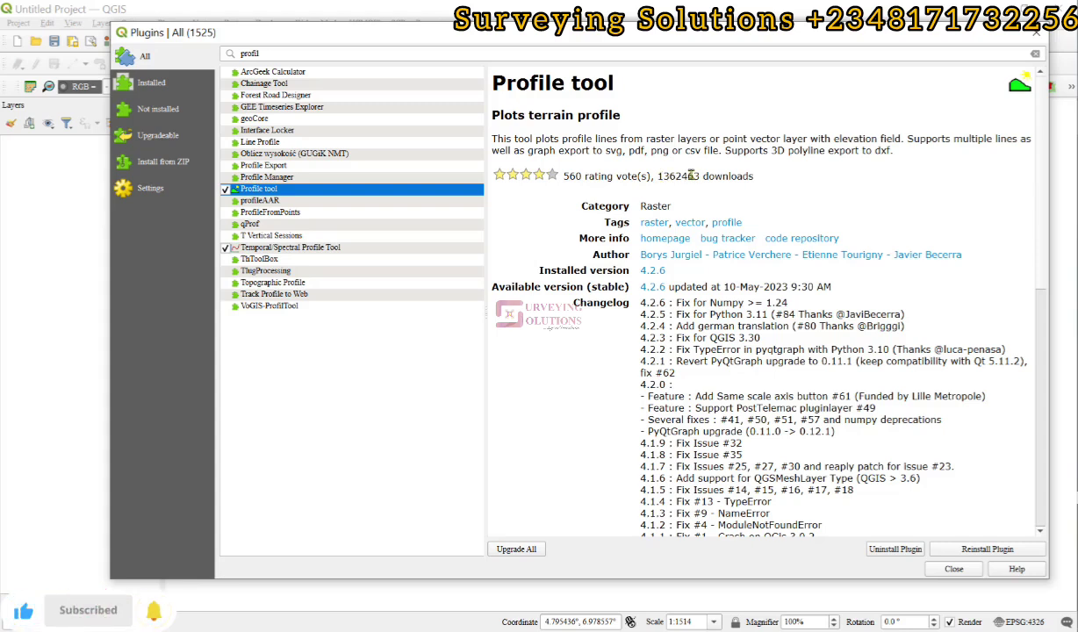
double_click(248, 53)
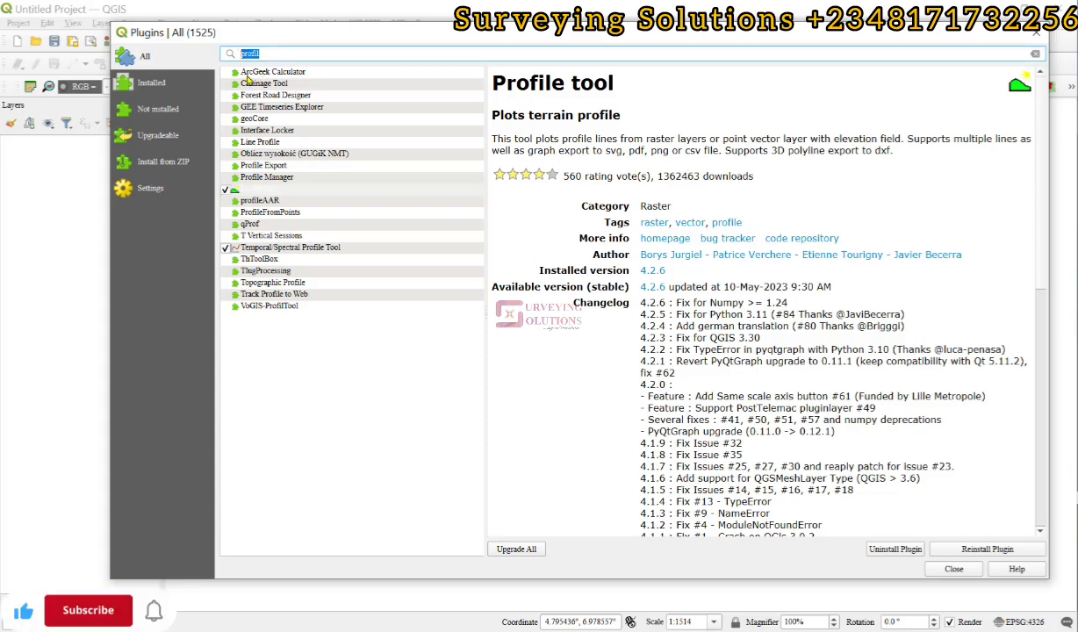
Search 'qgis2' and show the qgis2web webmap exporter details, stable version 3.26.0
key("BackSpace")
type("qgis2")
left_click(270, 130)
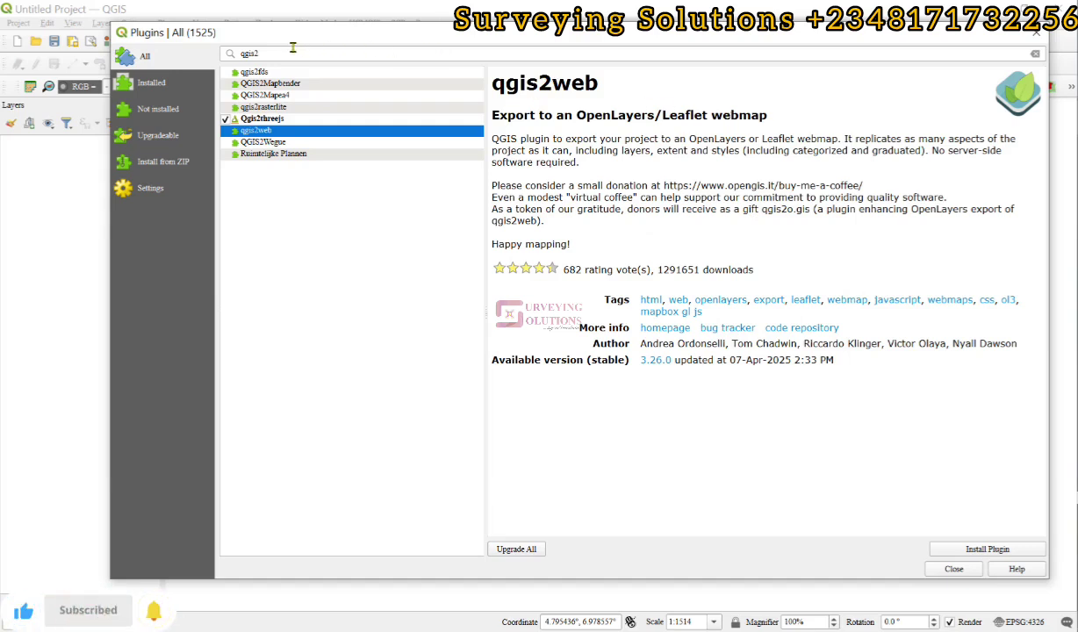
left_click_drag(265, 55, 204, 55)
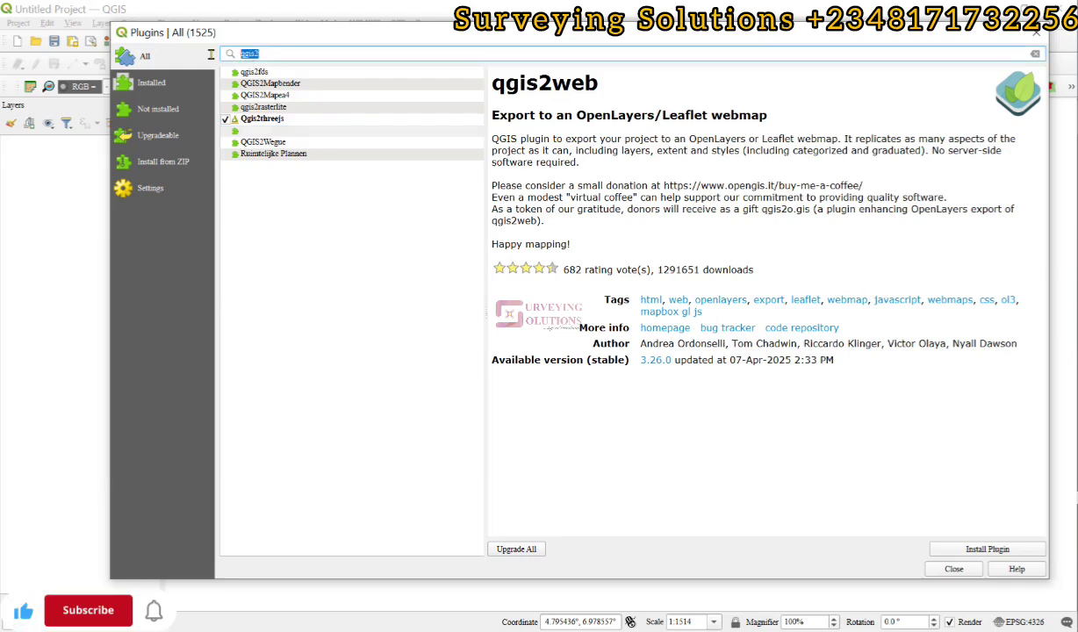
Search 'timem' to bring up the TimeManager plugin, stable version 3.7
key("BackSpace")
type("timem")
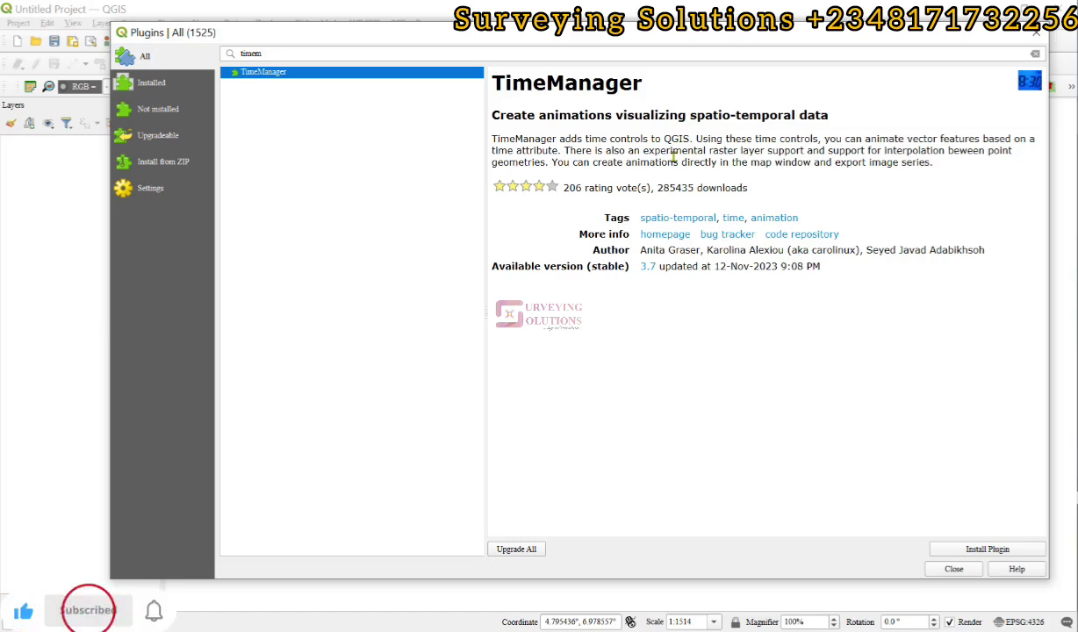
double_click(253, 54)
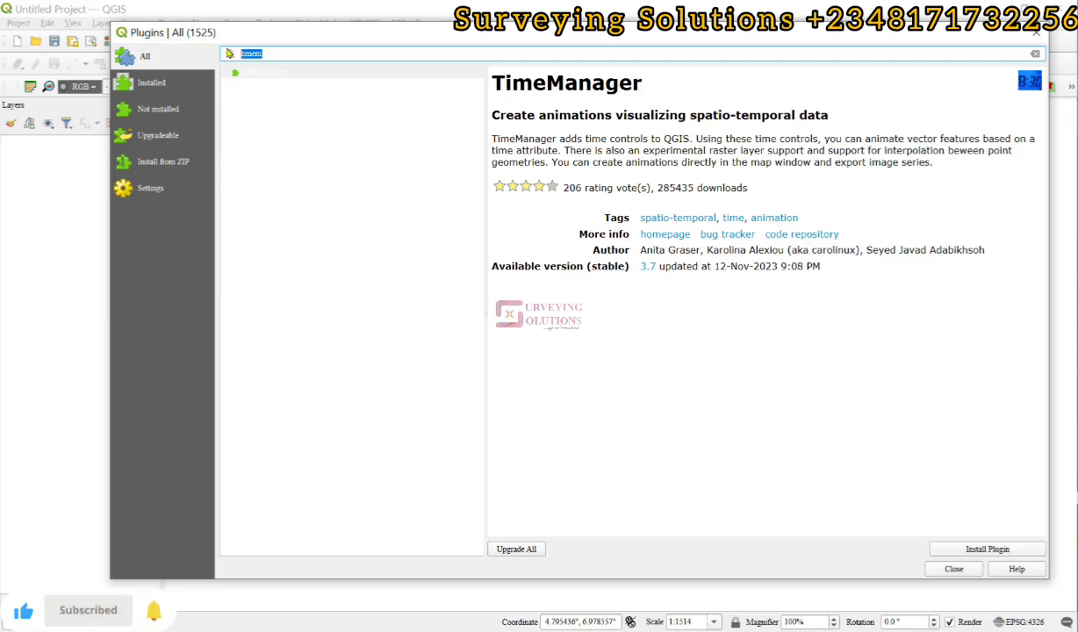
Search 'semi' and review the Semi-Automatic Classification Plugin details: installed 7.10.11, stable 8.5.0 available
type("se")
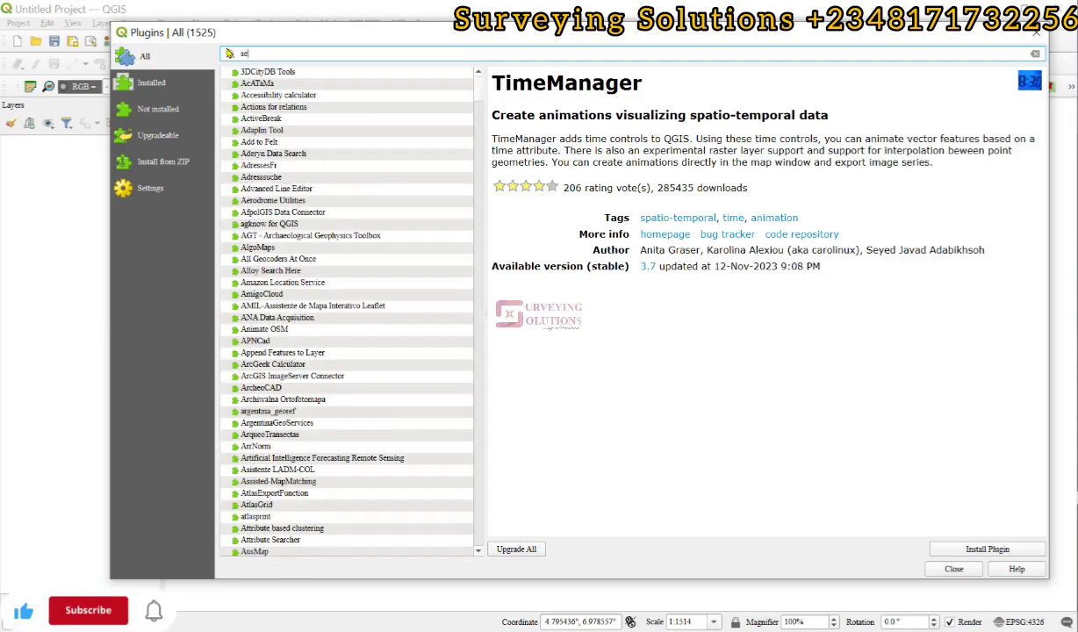
type("mi")
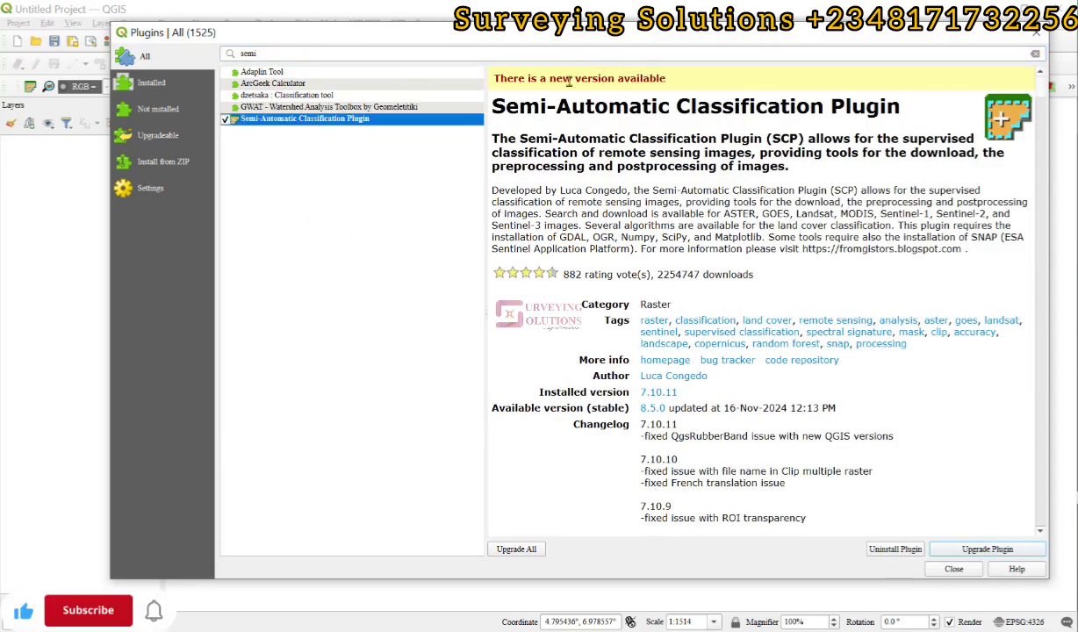
scroll(860, 250, "down", 5)
scroll(618, 272, "up", 5)
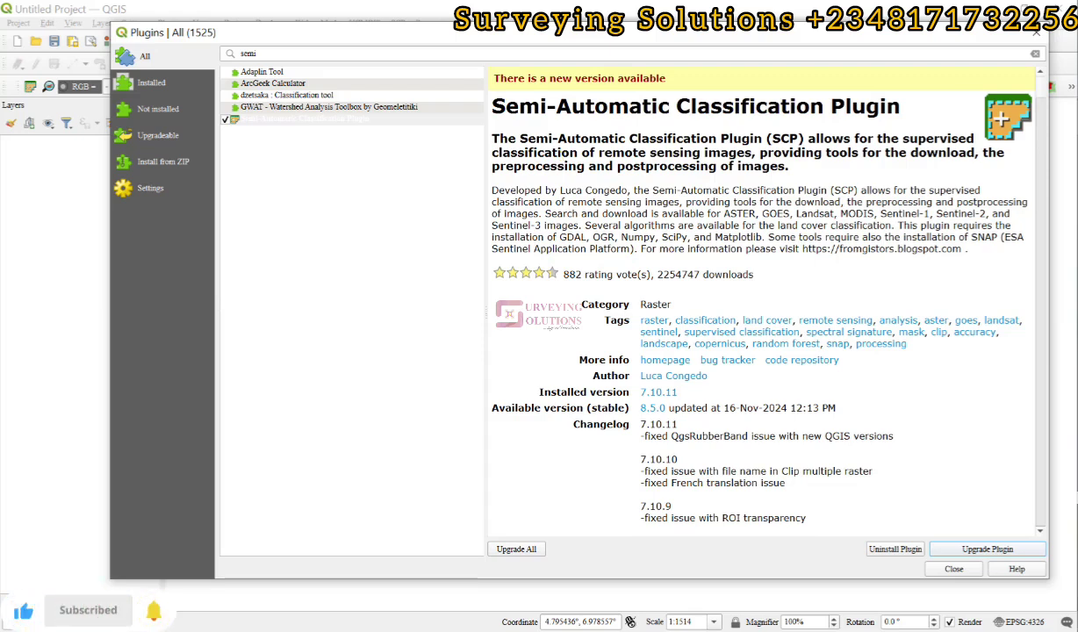
left_click_drag(257, 56, 217, 54)
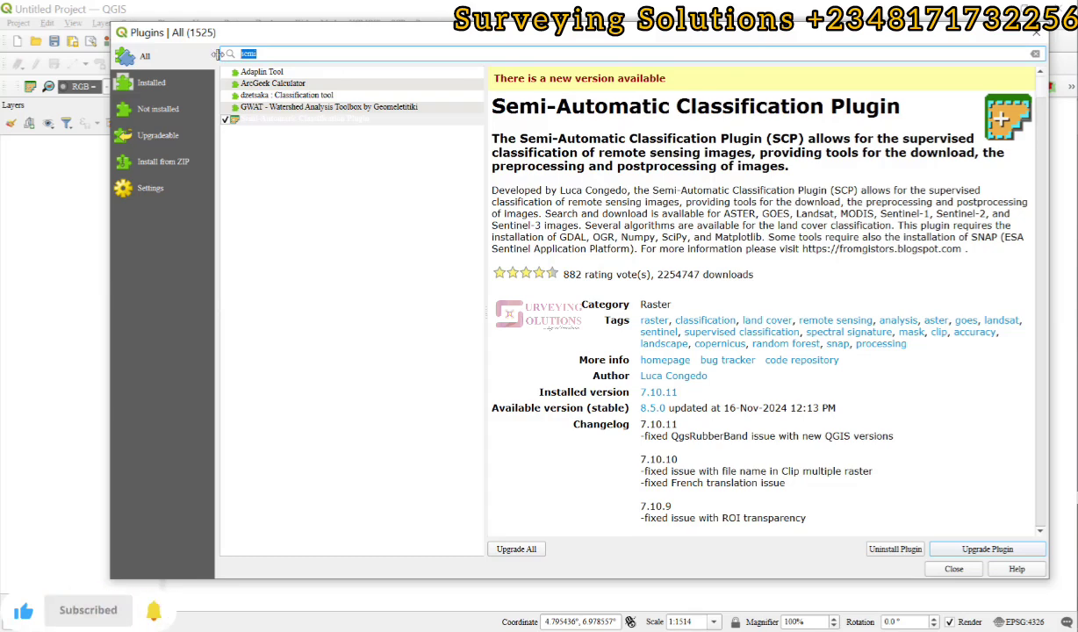
Search 'dz' and view the dzetsaka Classification tool details showing stable version 3.70
type("dz")
left_click(256, 130)
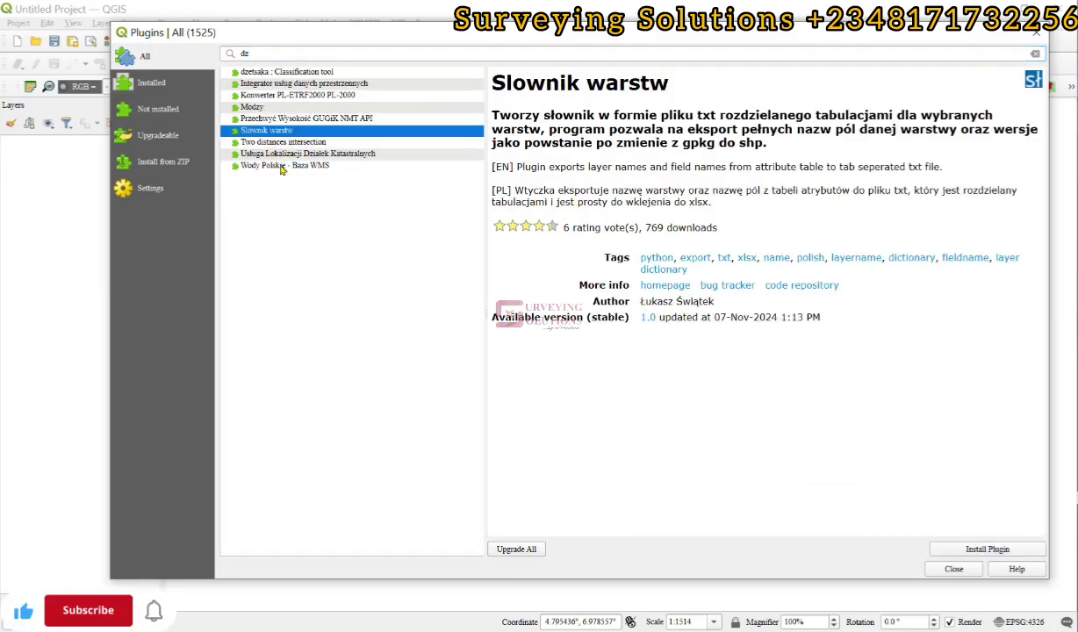
left_click(277, 74)
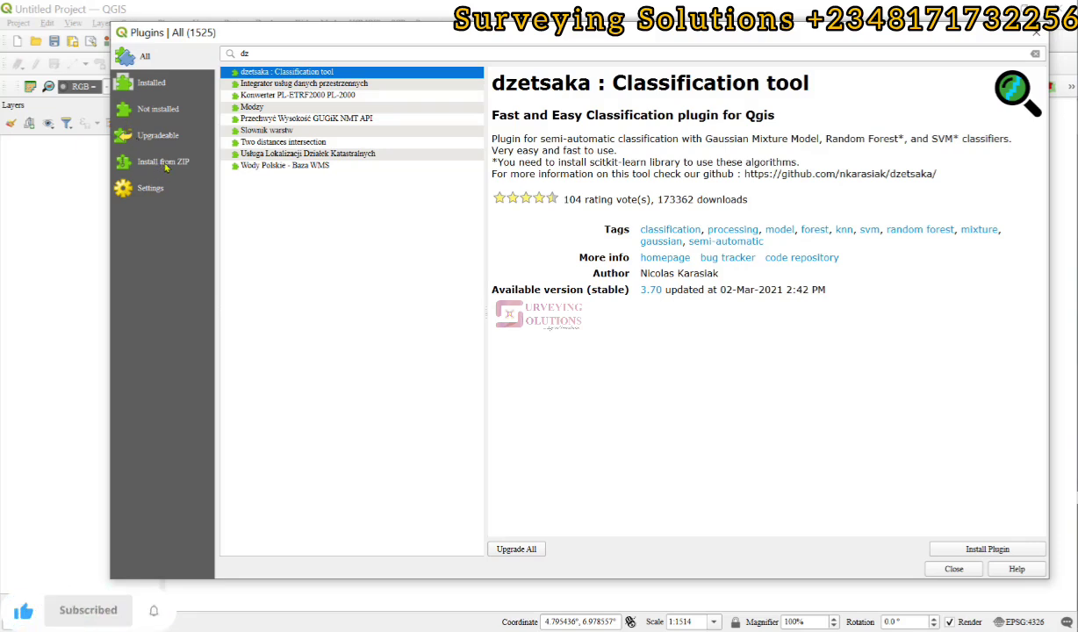
Look over the Install from ZIP page, then return to the full list of 1525 plugins
left_click(163, 163)
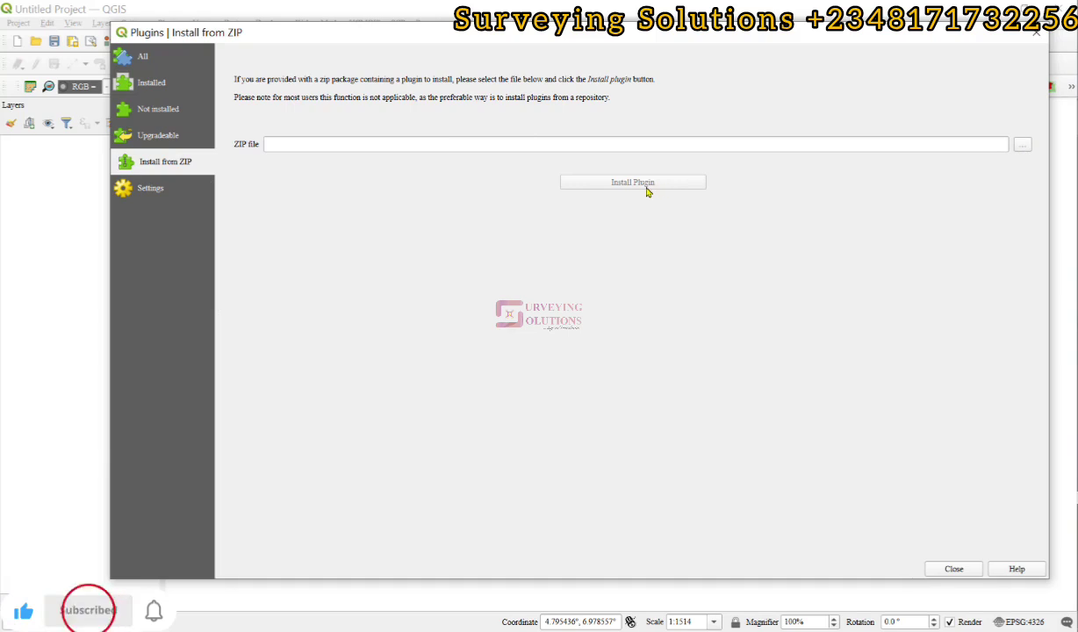
left_click(146, 68)
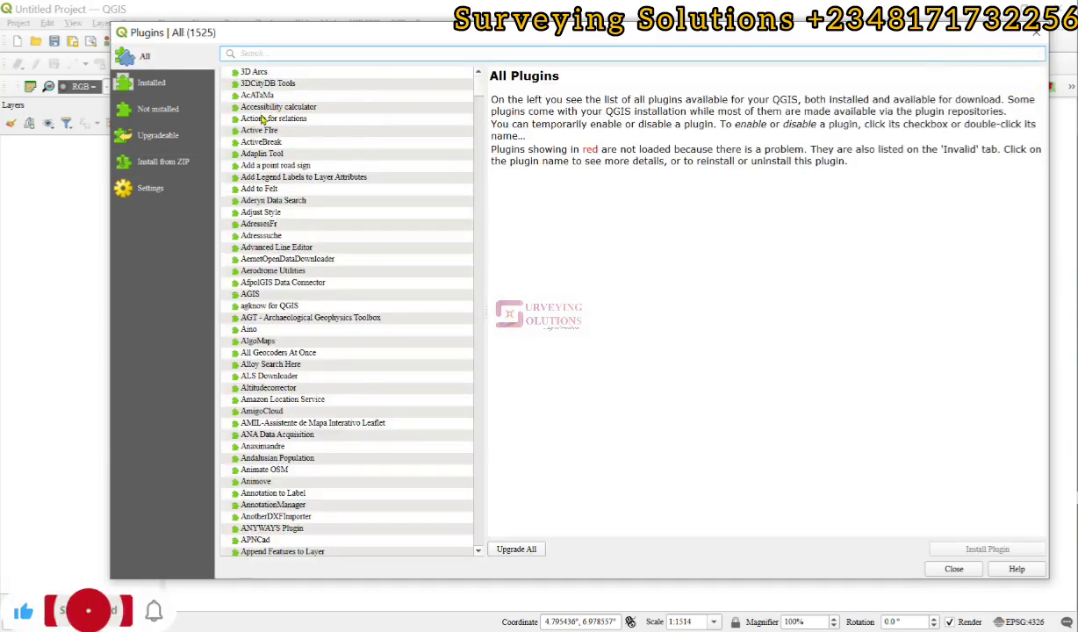